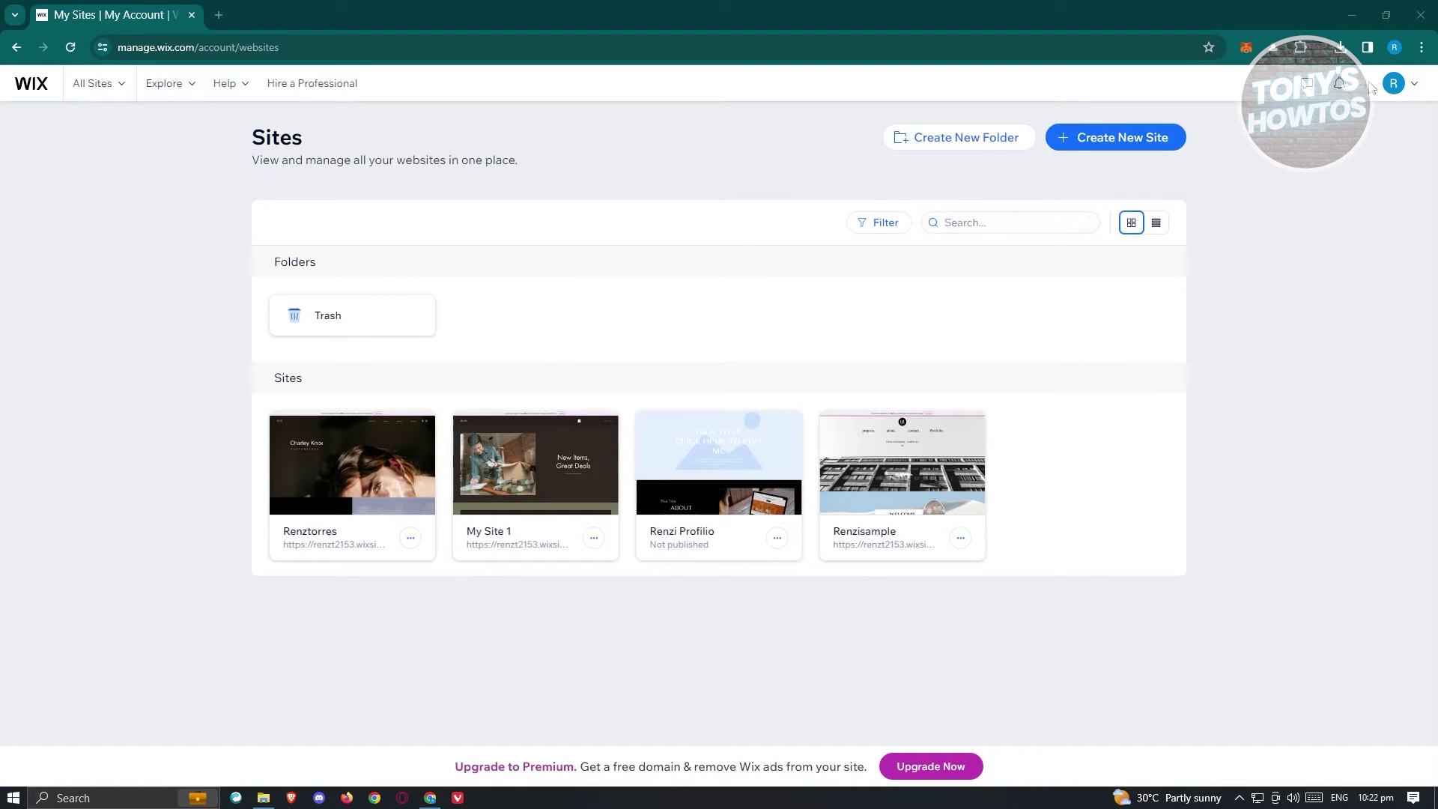
# Open Account Settings from the profile avatar menu on the sites dashboard.
pyautogui.click(1412, 88)
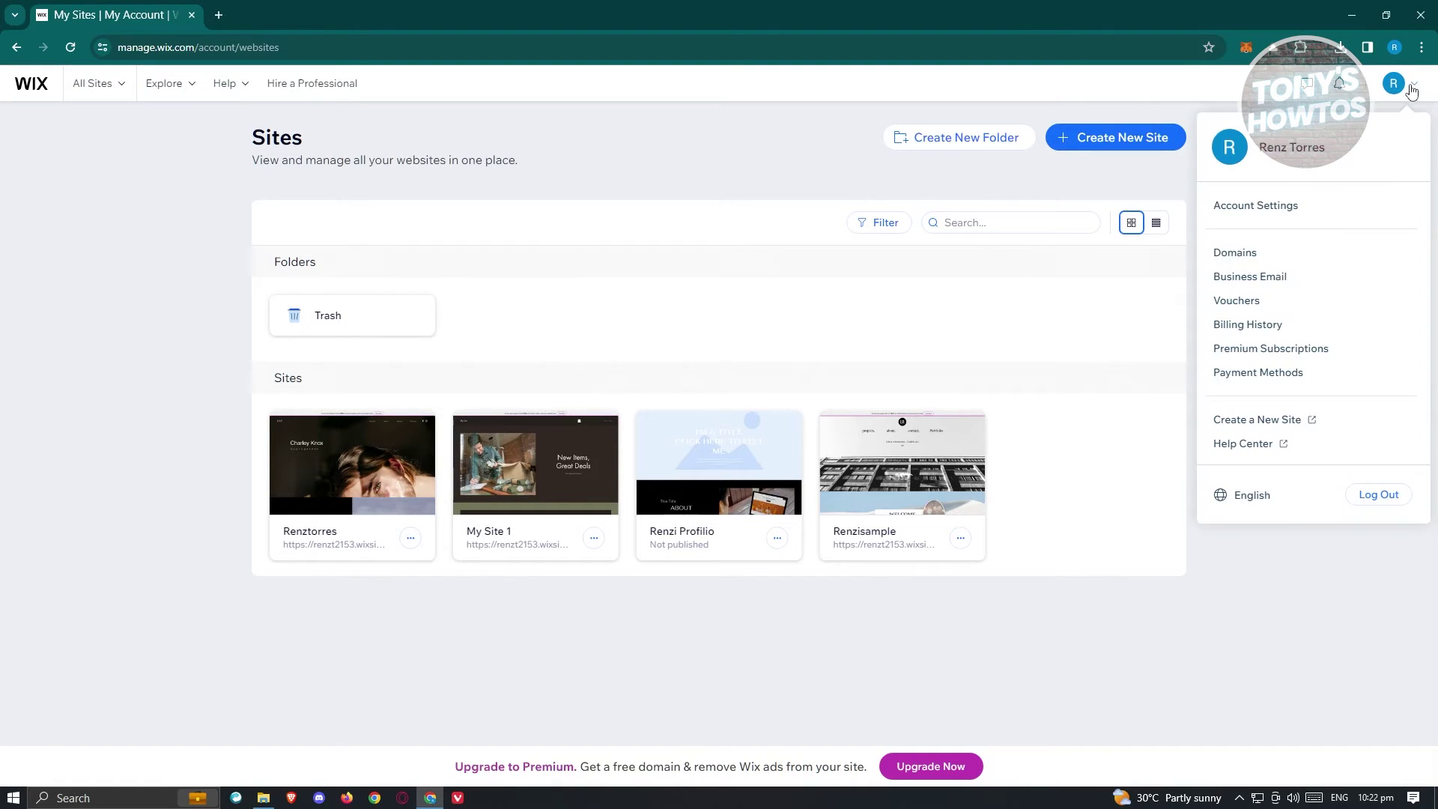
pyautogui.click(1287, 210)
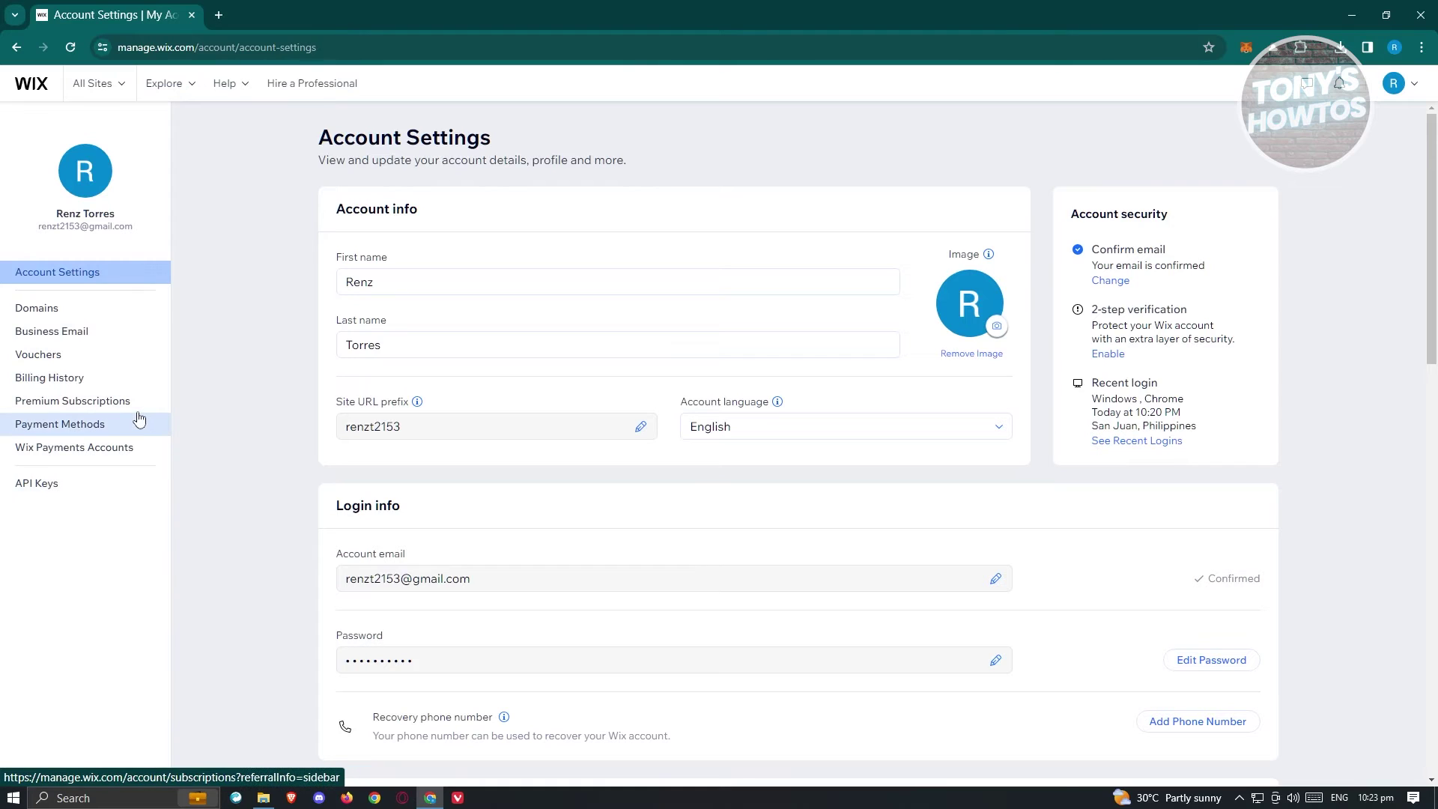
# Select Premium Subscriptions in the Account Settings sidebar.
pyautogui.click(130, 406)
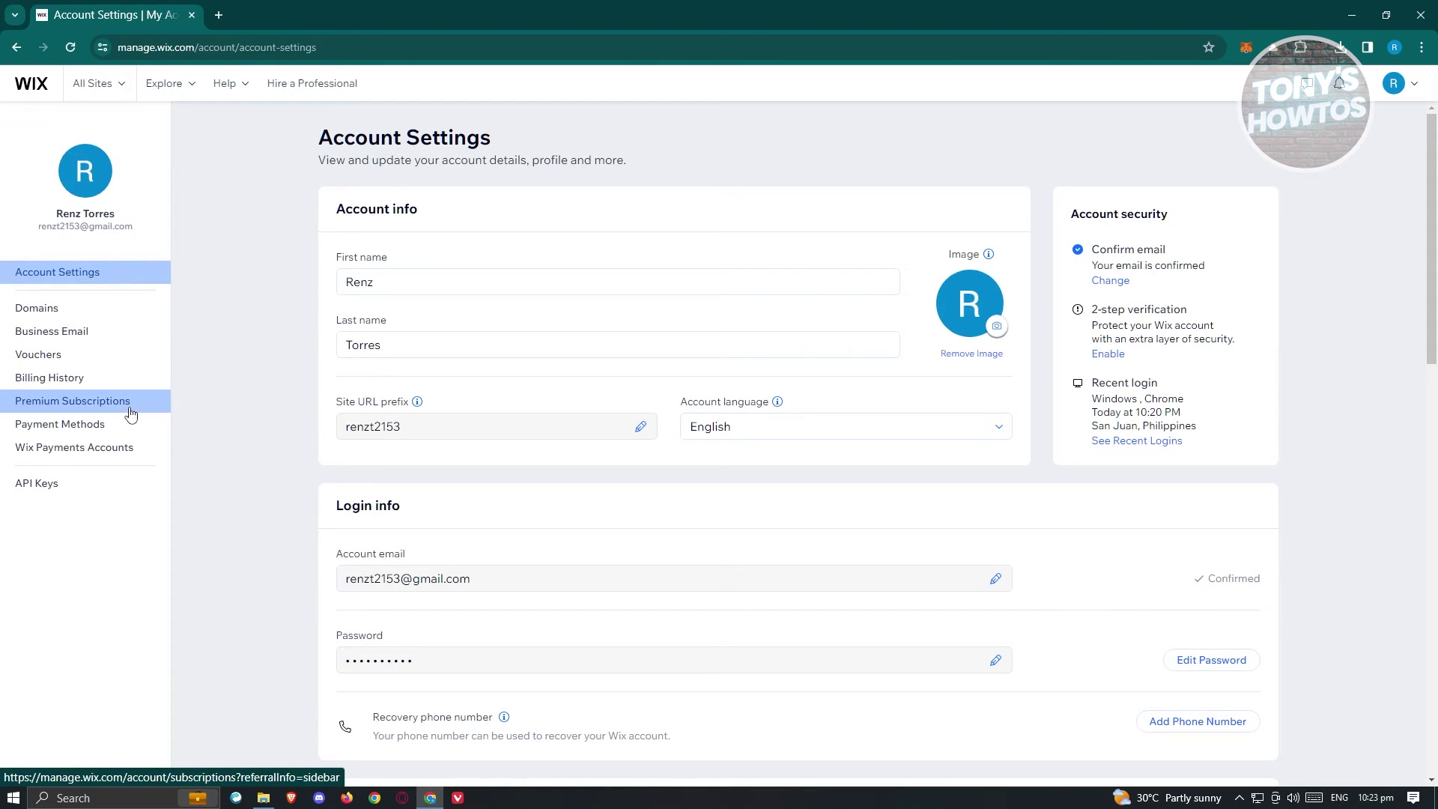